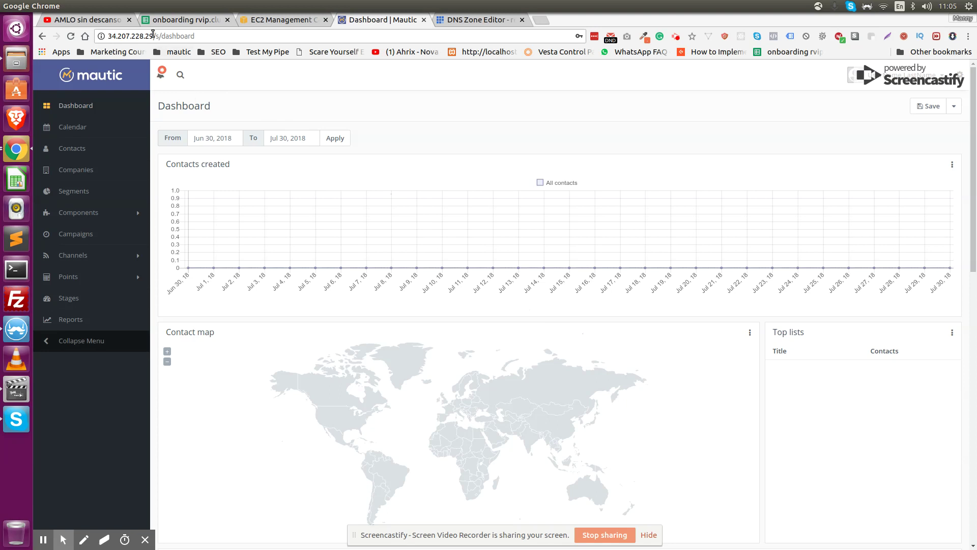
# Step: Copy the Mautic instance's public IP 34.207.228.29 from the EC2 instances list
pyautogui.doubleClick(153, 35)
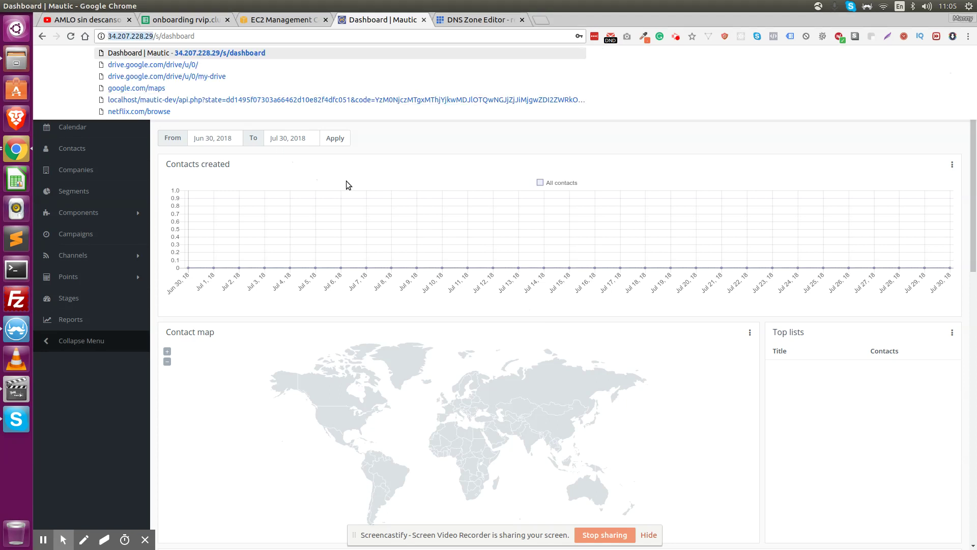
pyautogui.click(366, 177)
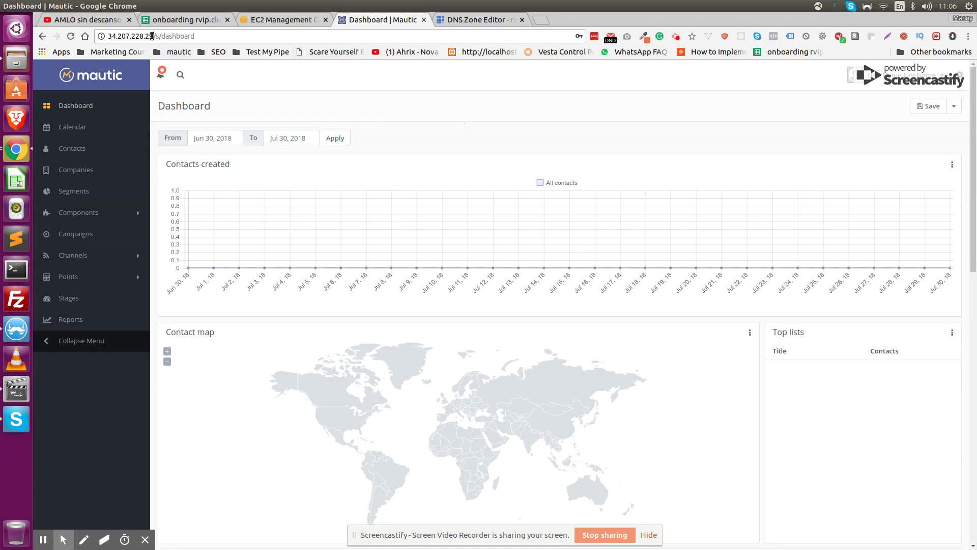
pyautogui.doubleClick(108, 36)
pyautogui.hotkey('ctrl', 'pageup')
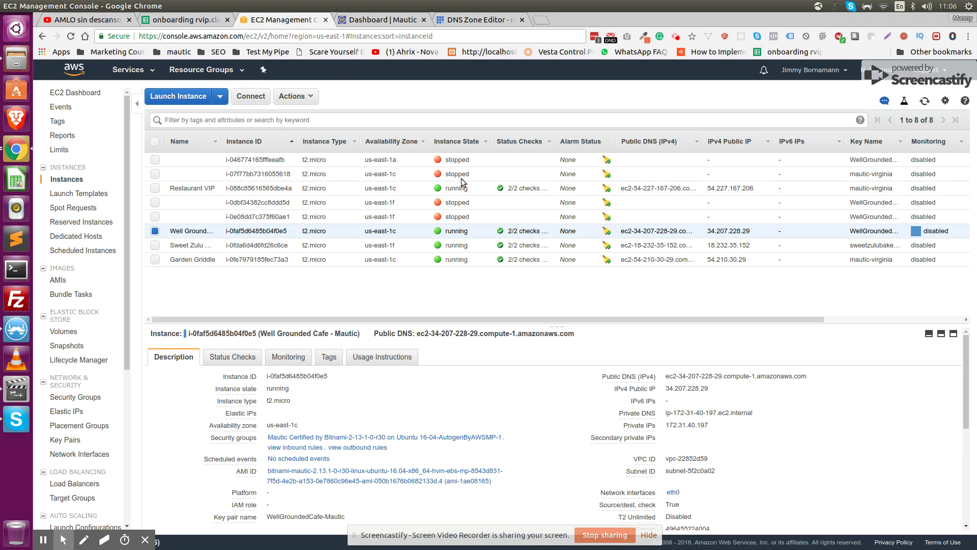
pyautogui.moveTo(758, 233); pyautogui.dragTo(708, 233)
pyautogui.hotkey('ctrl', 'c')
pyautogui.click(479, 20)
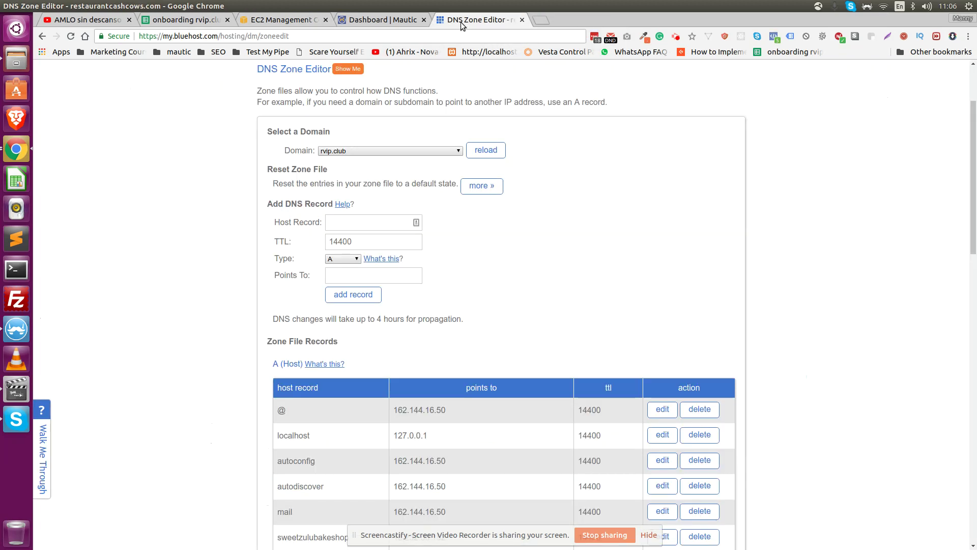
pyautogui.scroll(2, 524, 291)
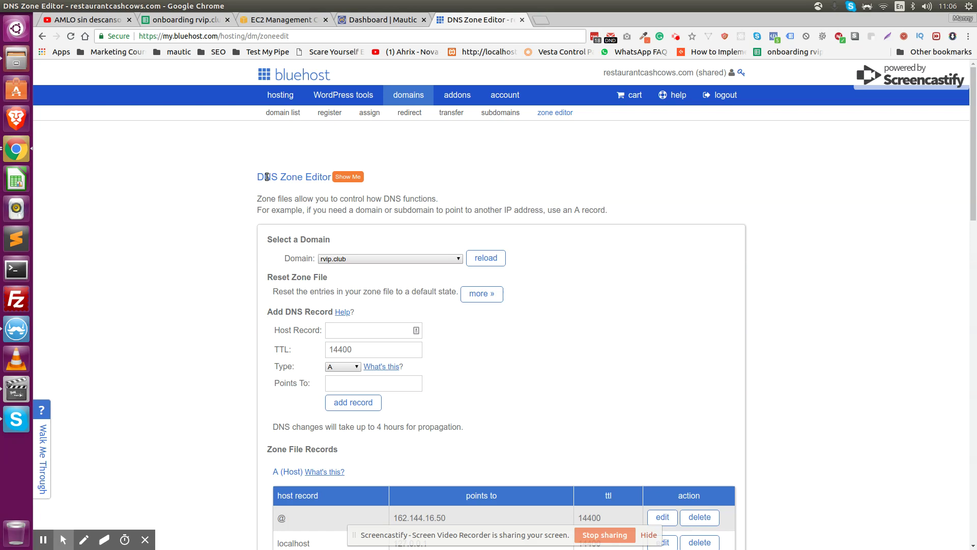
pyautogui.moveTo(258, 177); pyautogui.dragTo(330, 175)
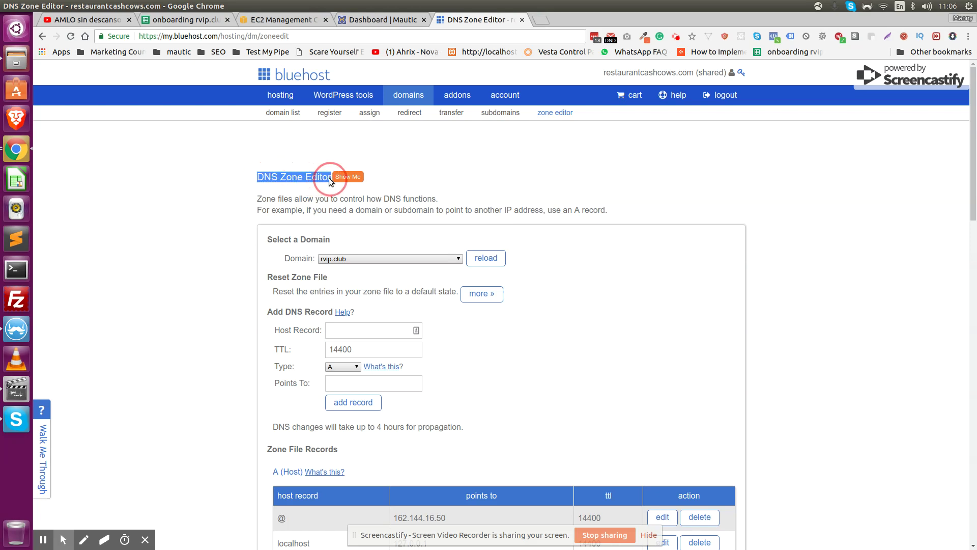
pyautogui.click(264, 204)
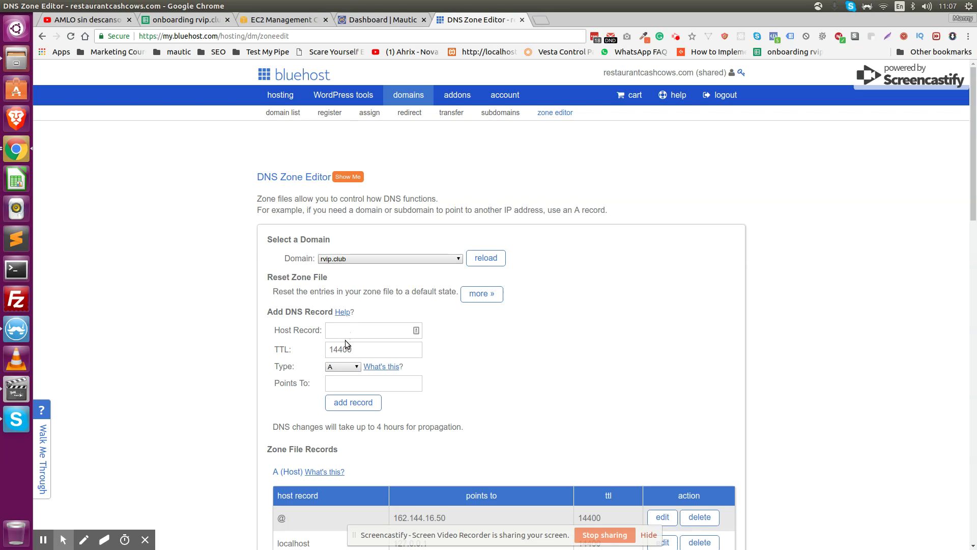
pyautogui.scroll(-3, 346, 339)
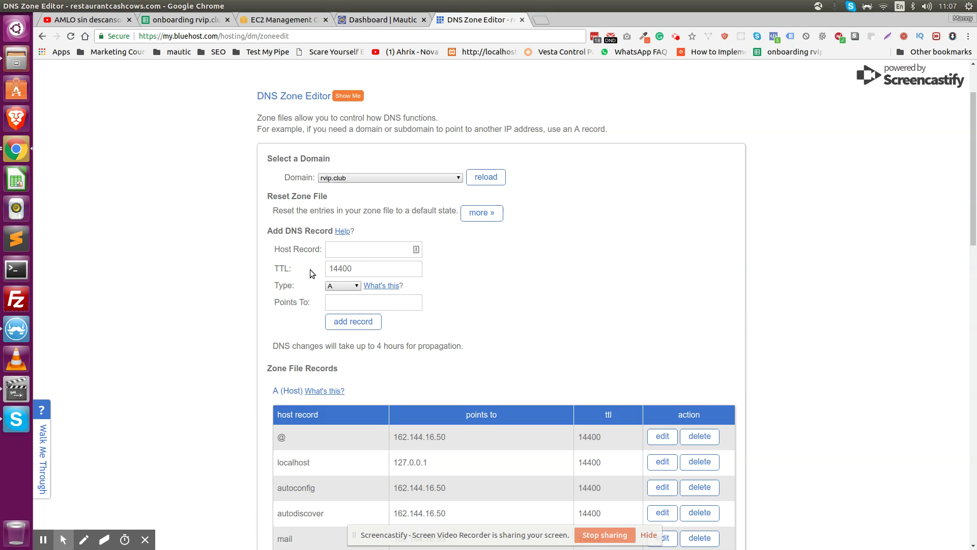
pyautogui.click(322, 253)
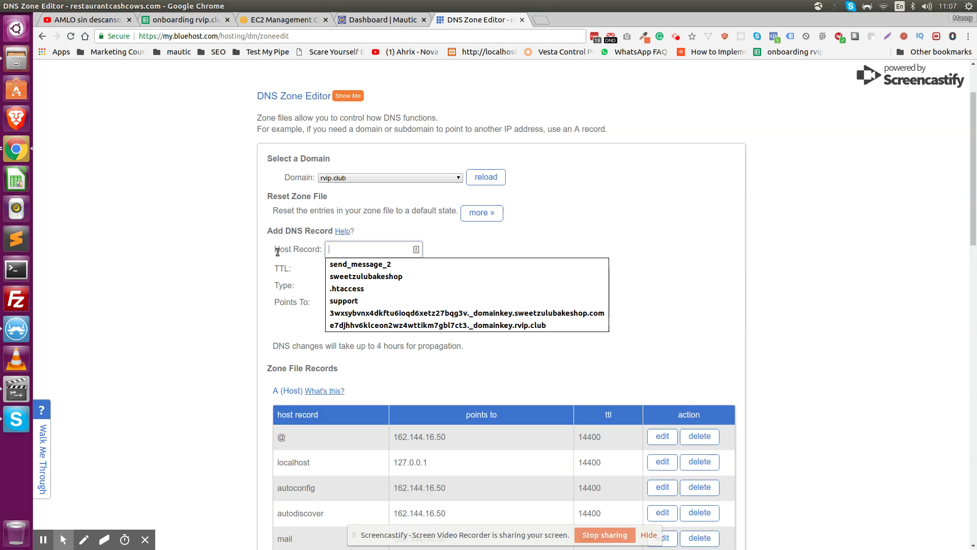
# Step: Enter wellgroundedcafe as the new A record's host name from the autocomplete suggestions
pyautogui.write('wellgroundedcafe')
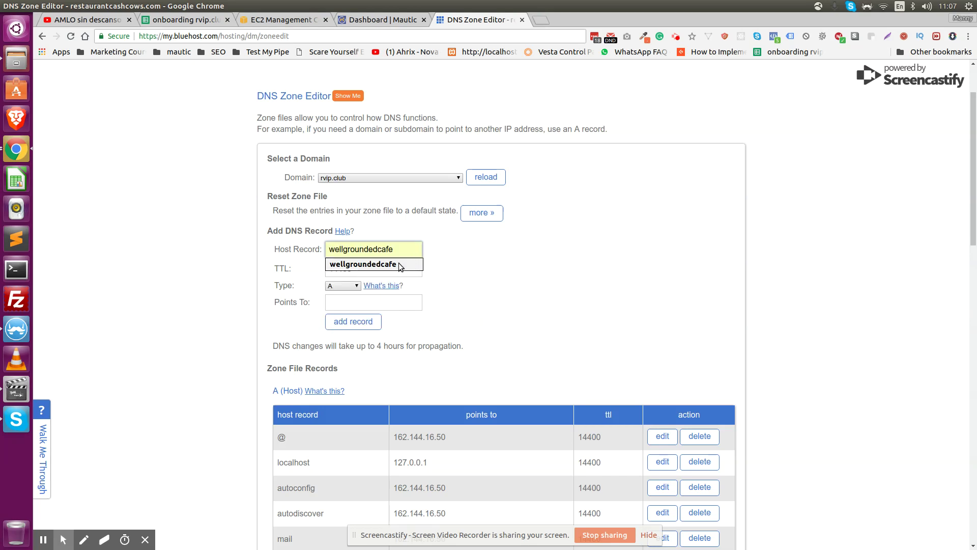
pyautogui.click(417, 264)
pyautogui.click(584, 269)
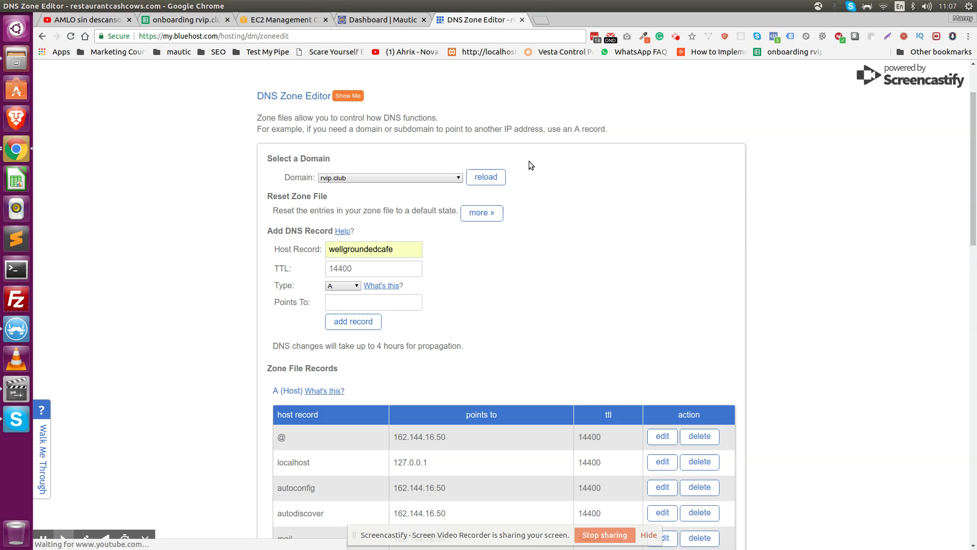
# Step: Open a new tab with wellgroundedcafe.rvip.club typed in the address bar, then return to the DNS Zone Editor
pyautogui.click(541, 20)
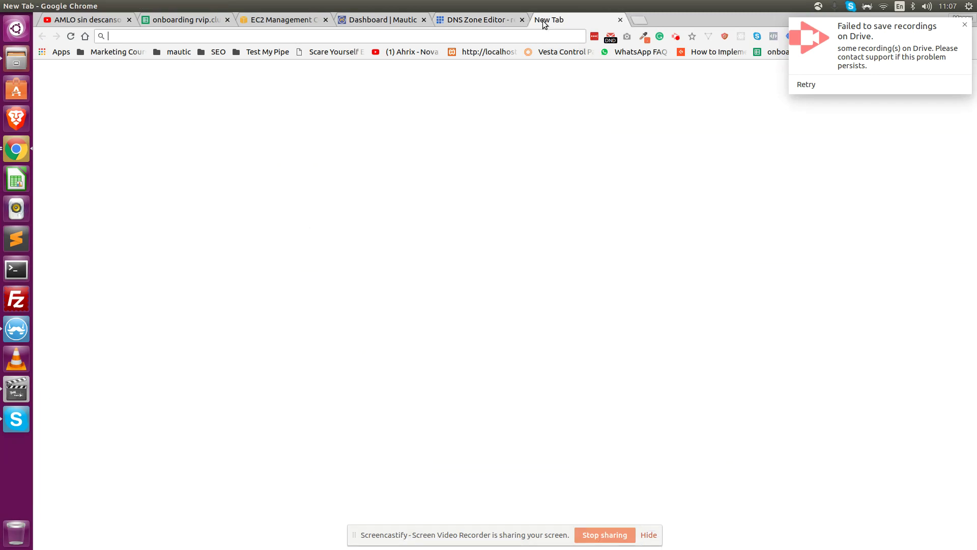
pyautogui.write('well')
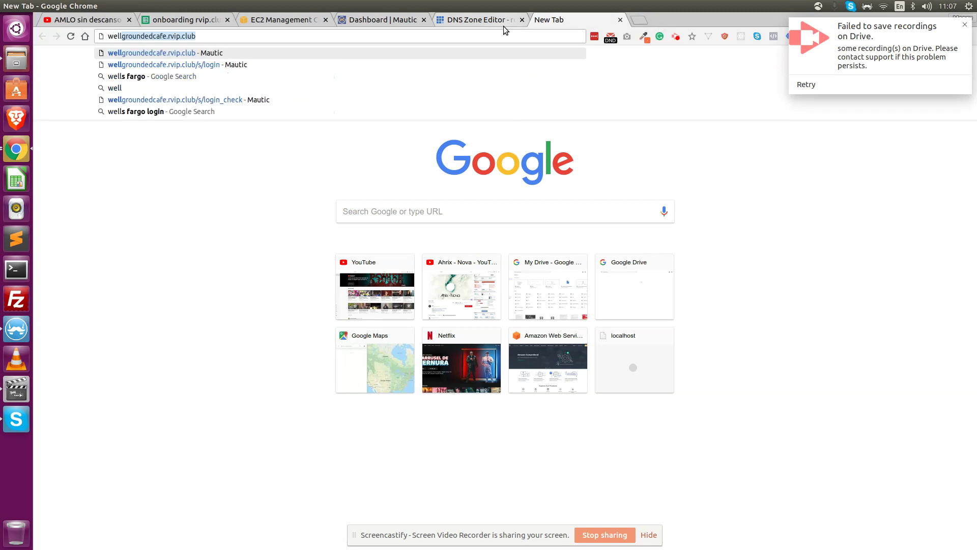
pyautogui.press('Right')
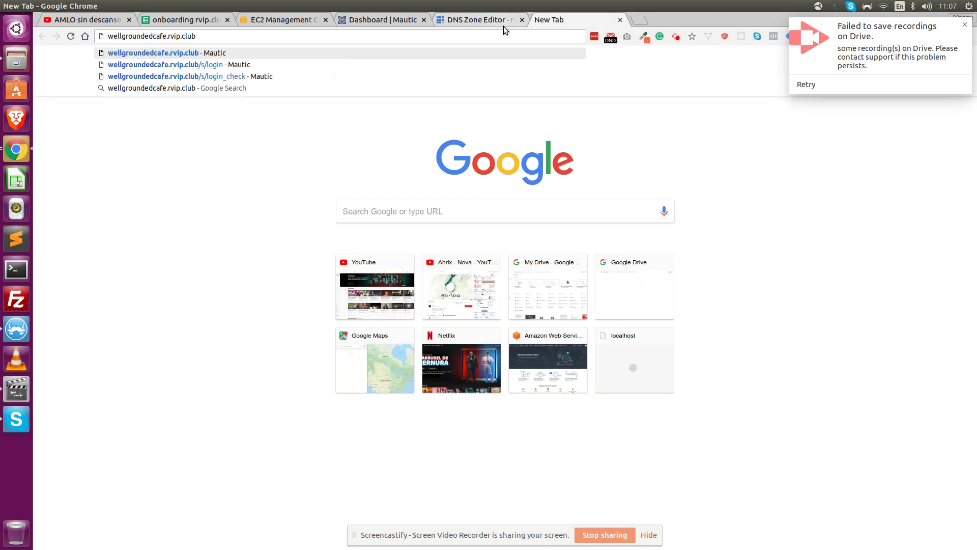
pyautogui.hotkey('shift', 'Left')
pyautogui.hotkey('shift', 'Left')
pyautogui.hotkey('shift', 'Left')
pyautogui.hotkey('shift', 'Left')
pyautogui.hotkey('shift', 'Left')
pyautogui.hotkey('shift', 'Left')
pyautogui.hotkey('shift', 'Left')
pyautogui.hotkey('shift', 'Left')
pyautogui.press('Left')
pyautogui.press('Left')
pyautogui.hotkey('shift', 'Home')
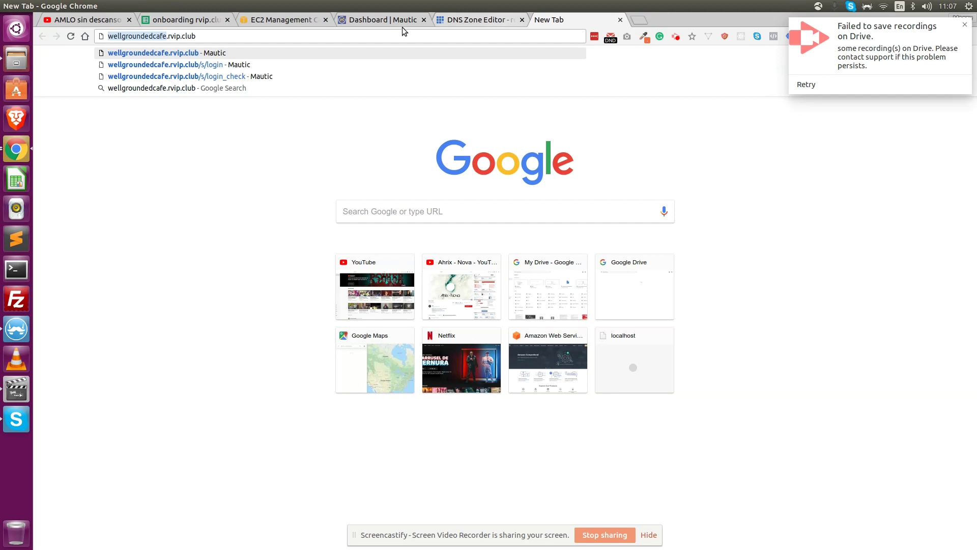
pyautogui.moveTo(197, 37); pyautogui.dragTo(169, 37)
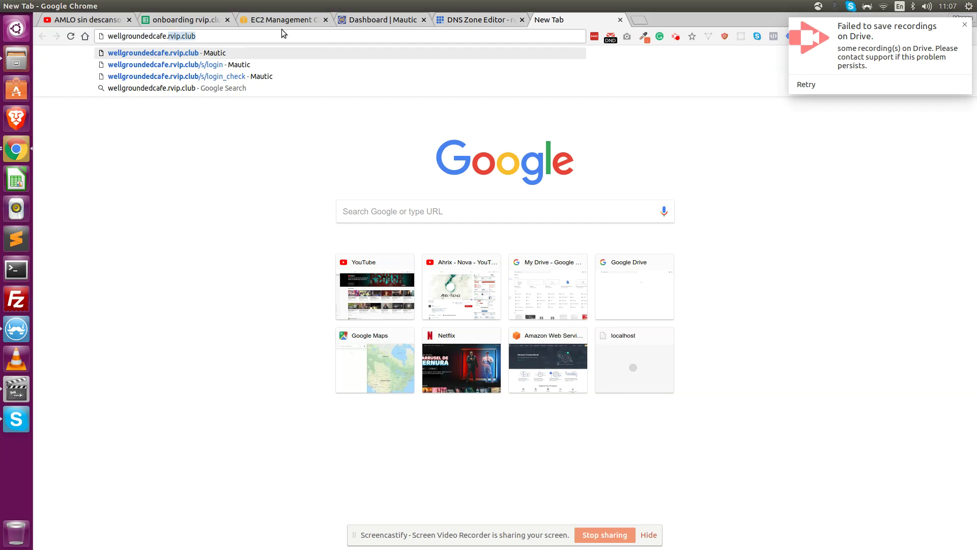
pyautogui.click(488, 20)
pyautogui.click(353, 306)
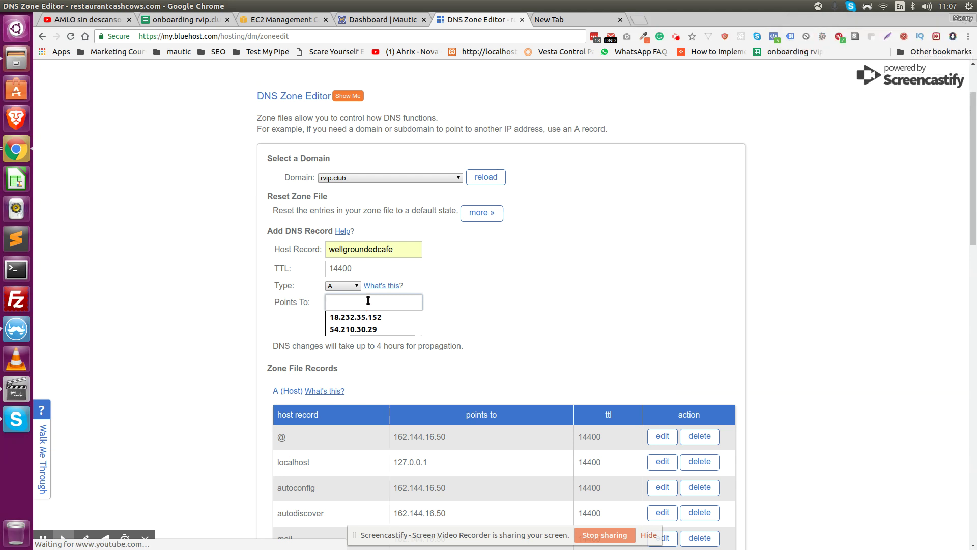
# Step: Paste 34.207.228.29 as the record's Points To address and review the wellgroundedcafe host entry
pyautogui.hotkey('ctrl', 'v')
pyautogui.click(533, 298)
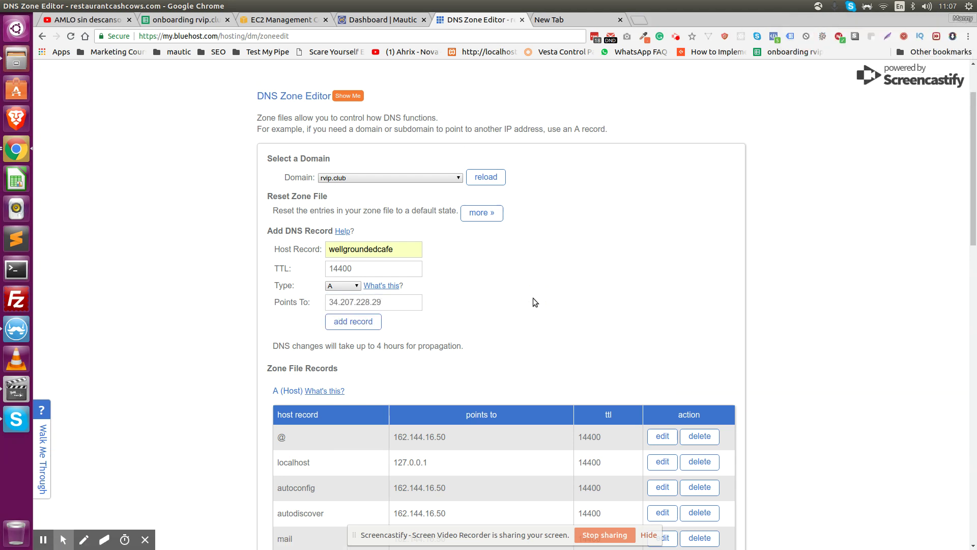
pyautogui.click(379, 250)
pyautogui.doubleClick(381, 252)
pyautogui.click(490, 293)
pyautogui.doubleClick(379, 253)
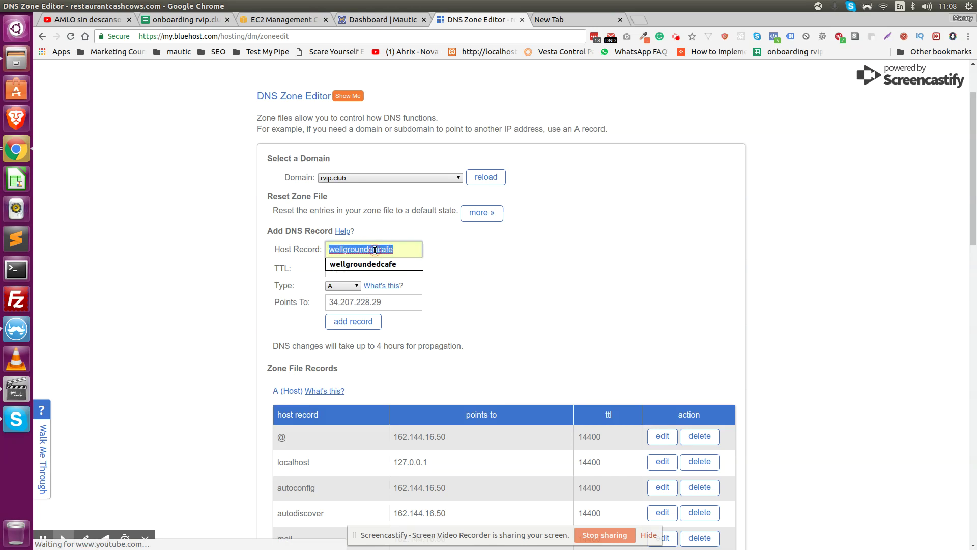
pyautogui.click(492, 258)
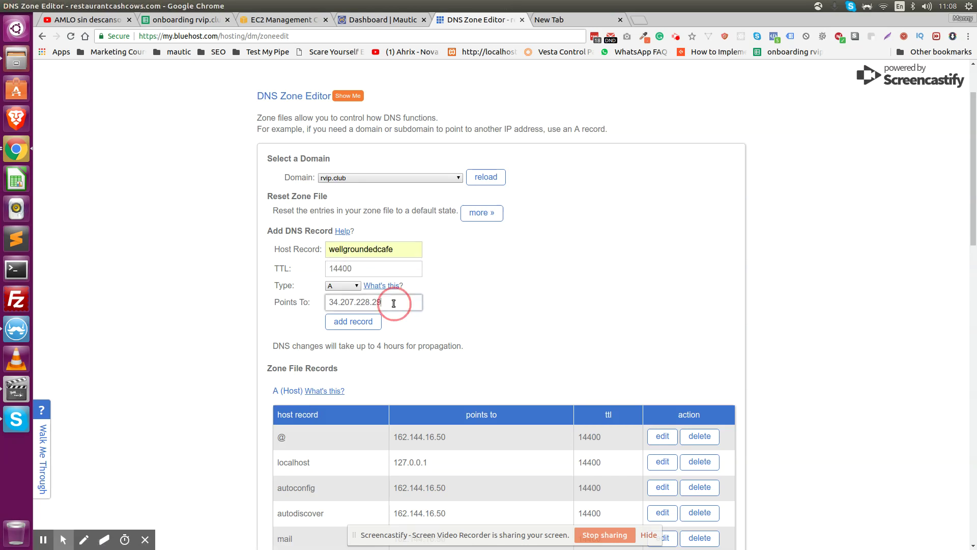
pyautogui.moveTo(392, 302); pyautogui.dragTo(331, 302)
pyautogui.click(462, 309)
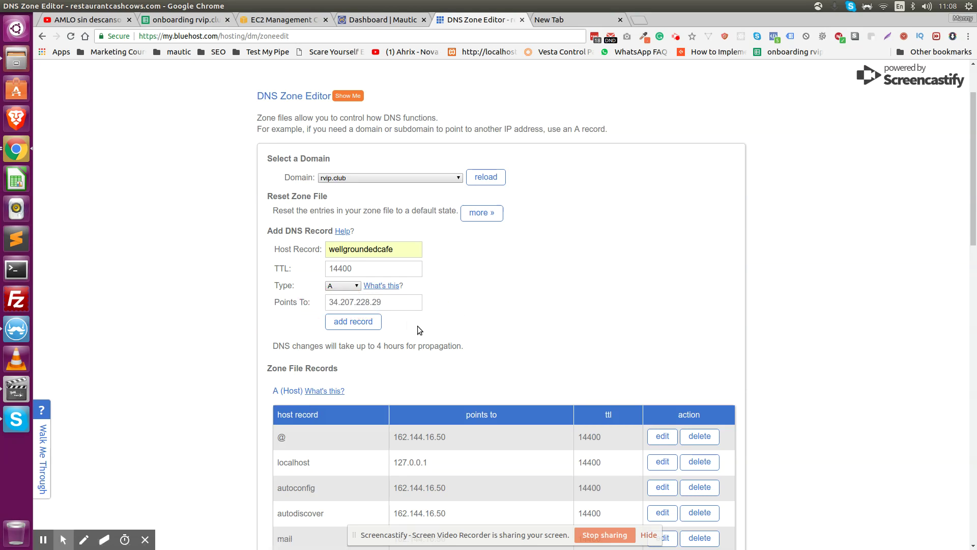
# Step: Add the wellgroundedcafe A record and check it appears in the zone's record list
pyautogui.click(365, 323)
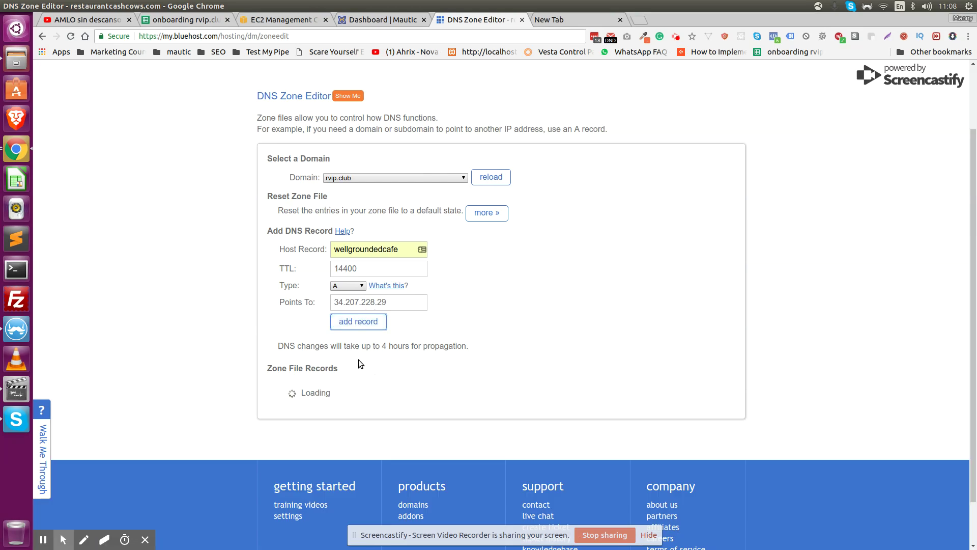
pyautogui.moveTo(360, 346); pyautogui.dragTo(278, 346)
pyautogui.click(418, 357)
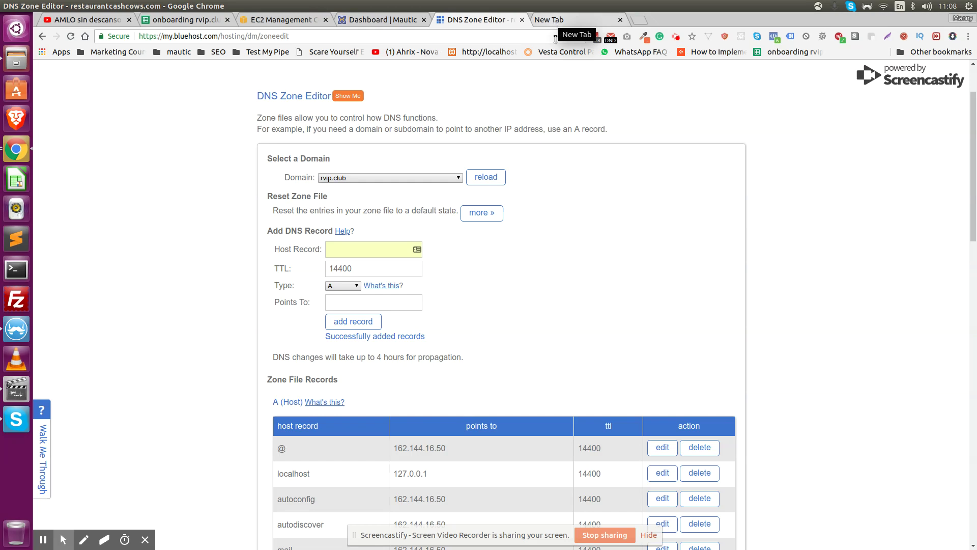
pyautogui.scroll(-3, 545, 339)
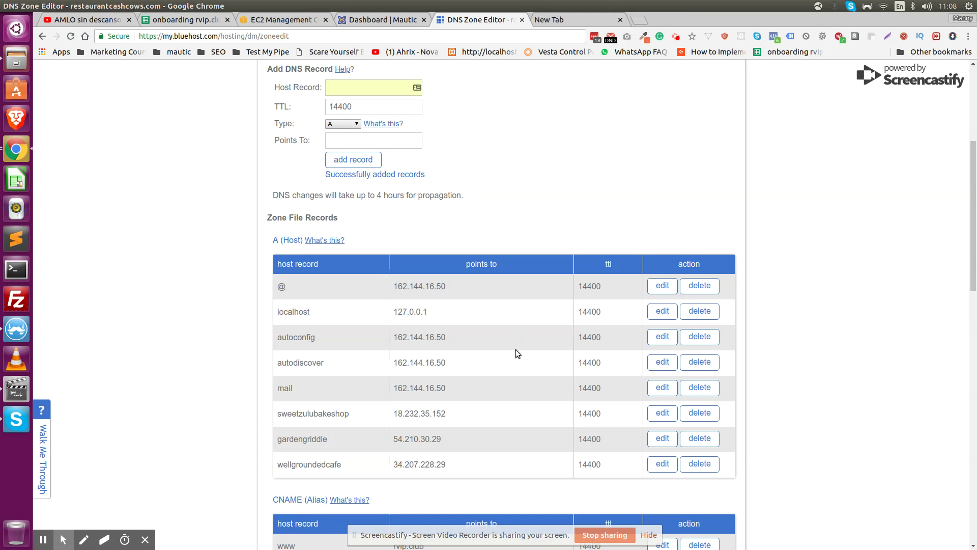
pyautogui.scroll(1, 512, 354)
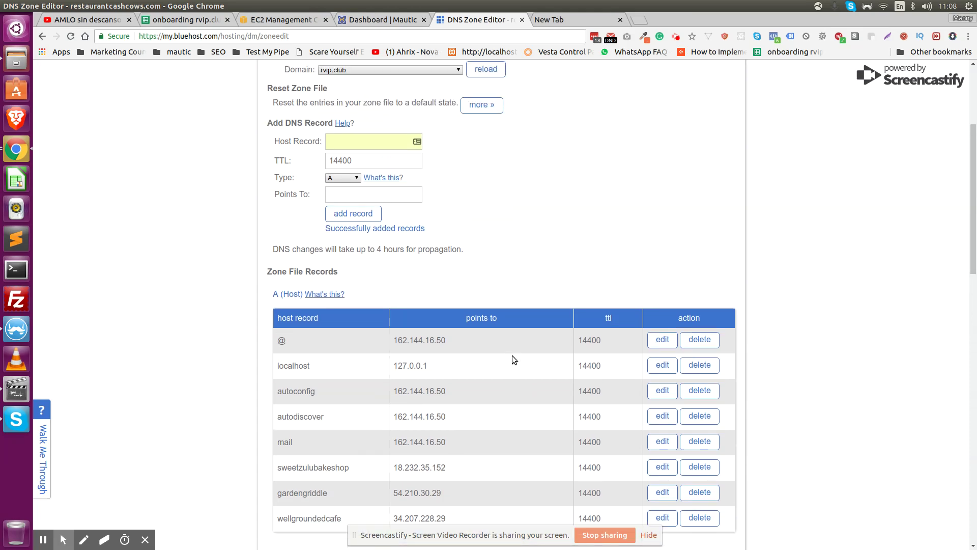
pyautogui.scroll(2, 512, 355)
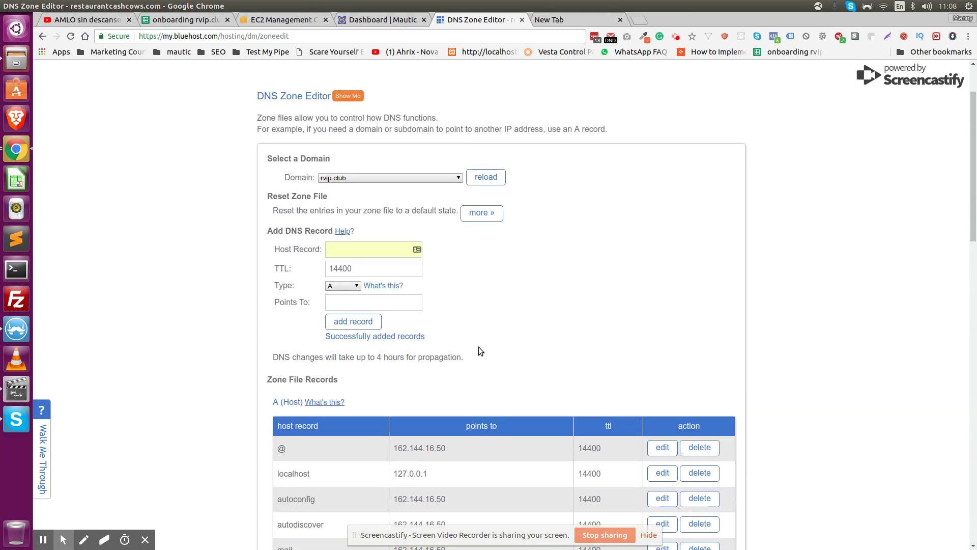
pyautogui.scroll(-3, 478, 347)
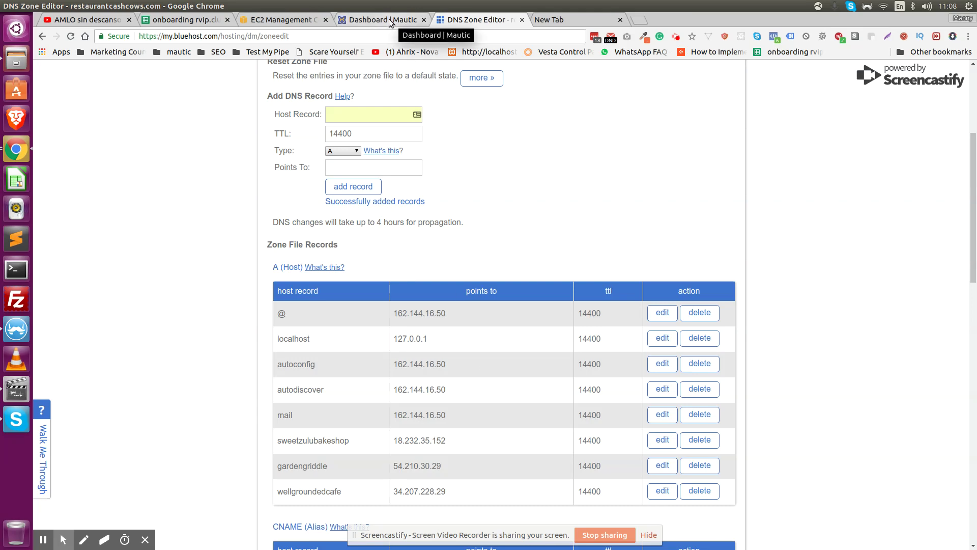
# Step: Select the full wellgroundedcafe.rvip.club address in the extra tab for copying
pyautogui.click(567, 19)
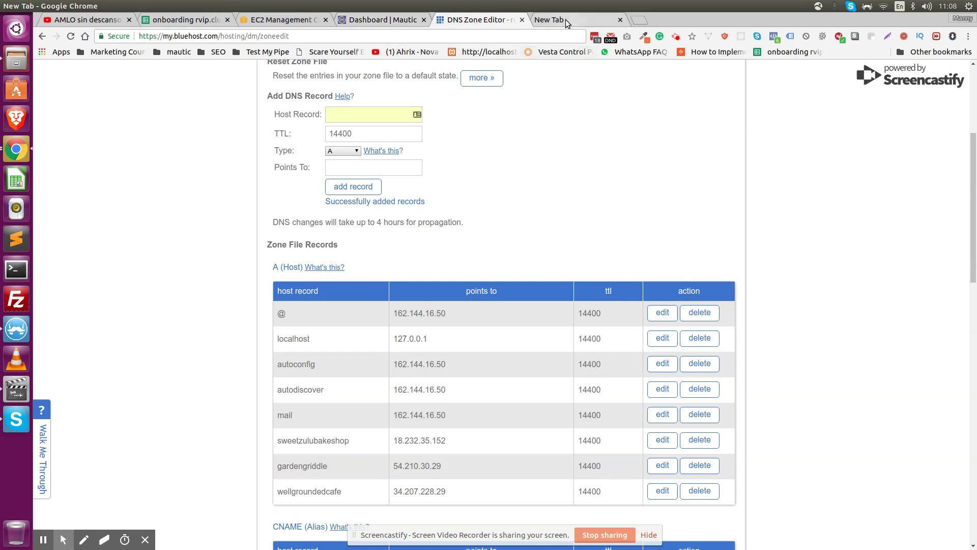
pyautogui.hotkey('ctrl', 'a')
pyautogui.hotkey('ctrl', 'c')
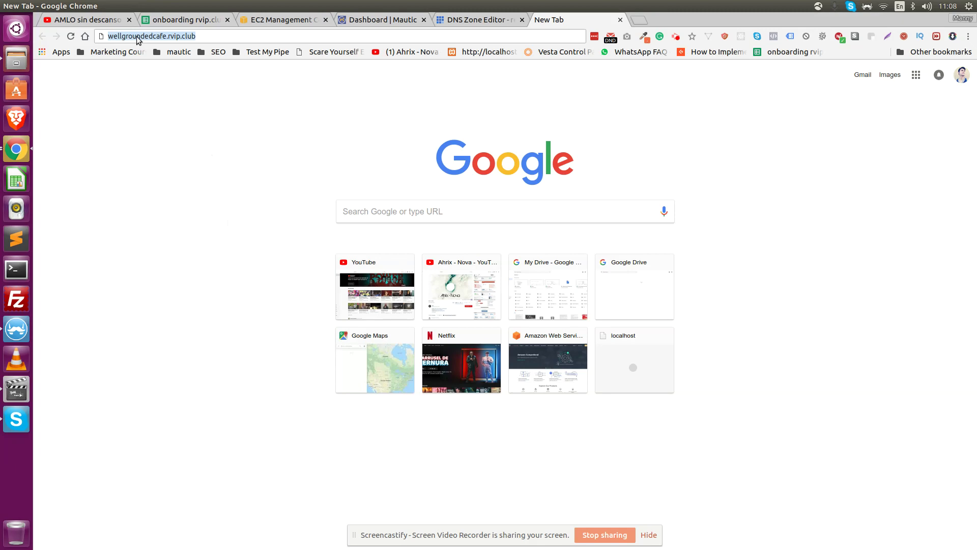
pyautogui.click(467, 23)
# Step: Open Mautic's system Configuration page from the settings gear panel
pyautogui.click(393, 21)
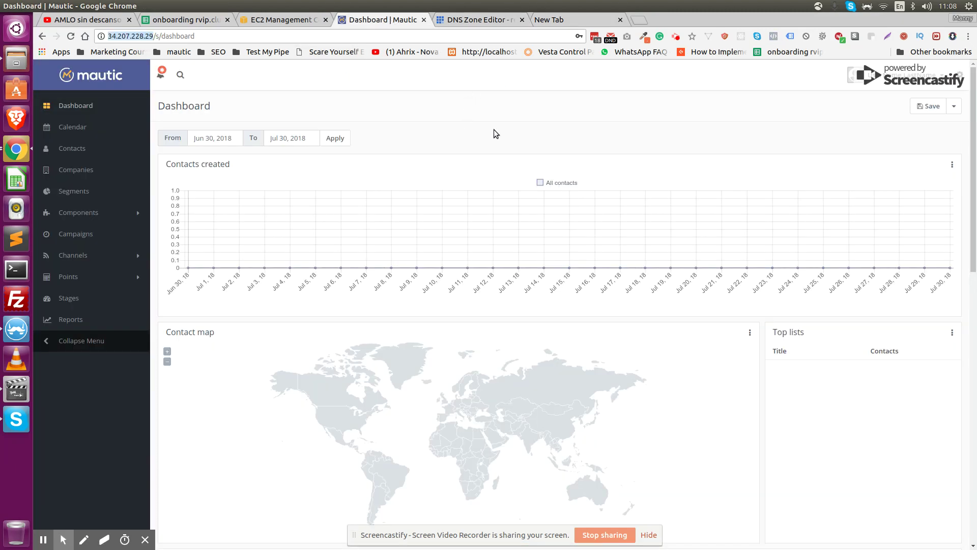
pyautogui.click(117, 37)
pyautogui.moveTo(153, 37); pyautogui.dragTo(107, 37)
pyautogui.click(845, 104)
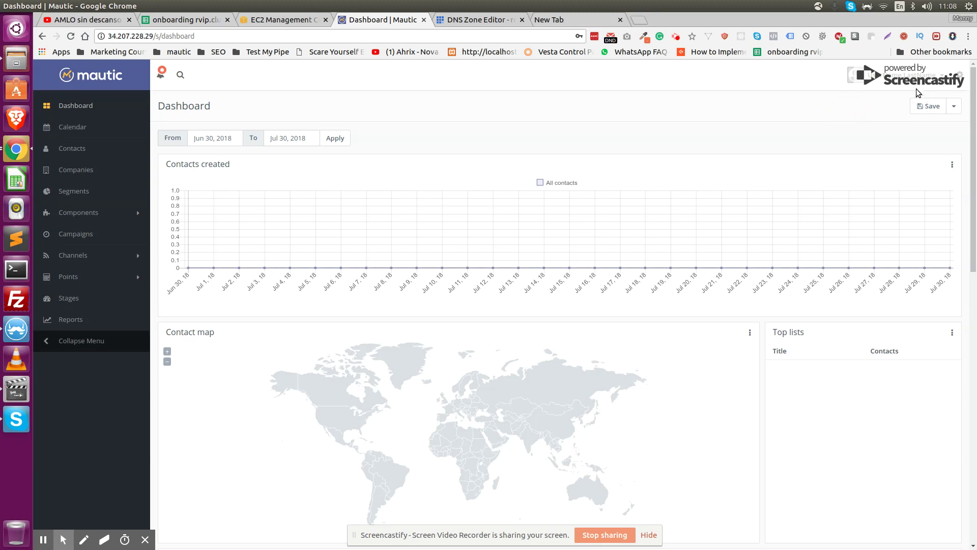
pyautogui.click(964, 75)
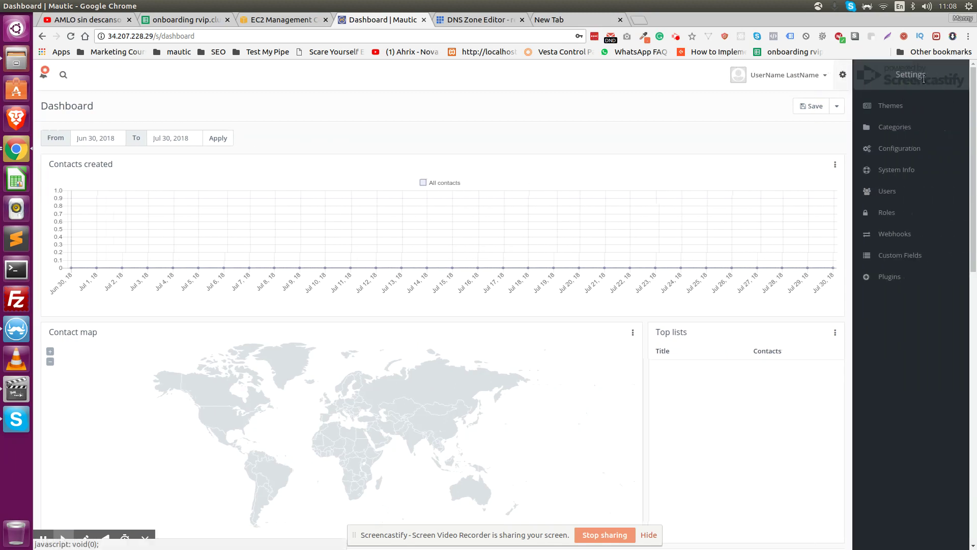
pyautogui.click(916, 151)
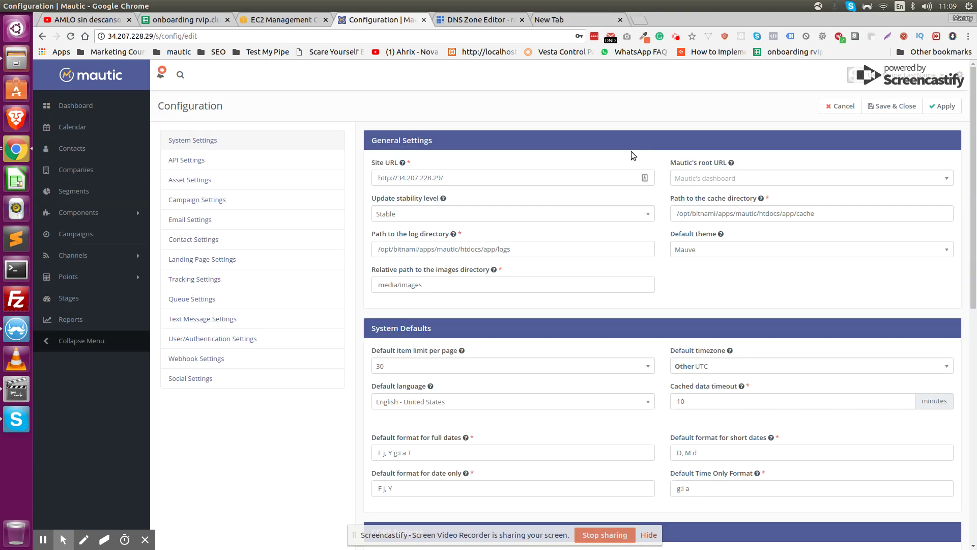
pyautogui.click(501, 179)
pyautogui.hotkey('ctrl', 'a')
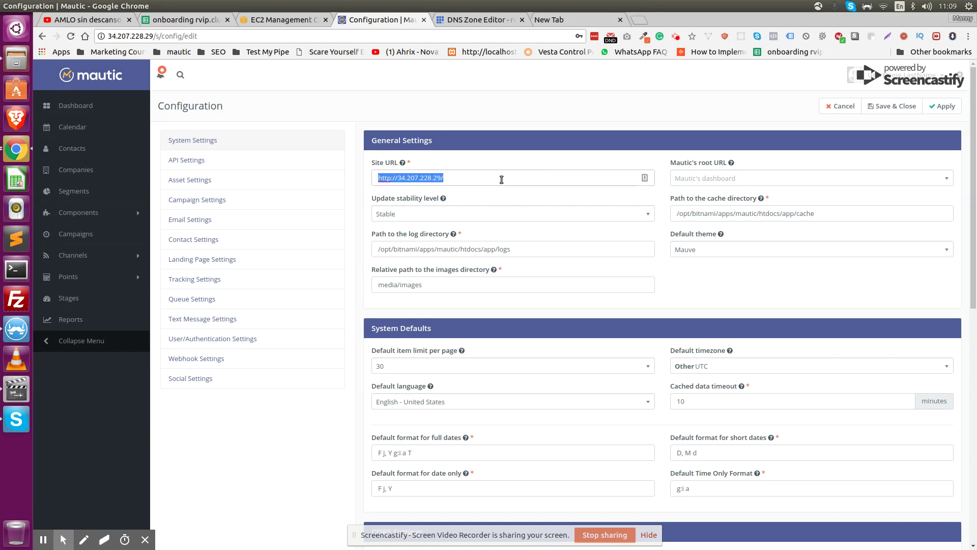
pyautogui.hotkey('ctrl', 'v')
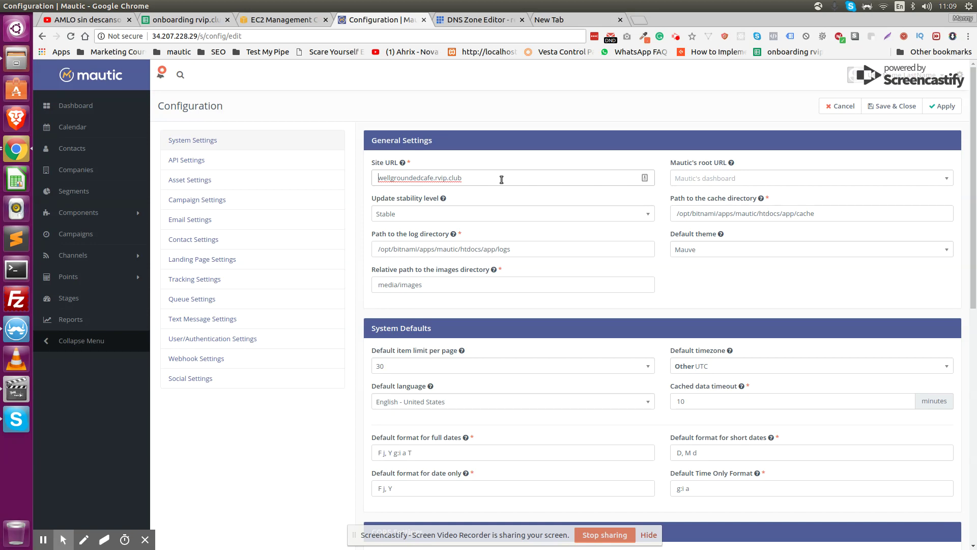
pyautogui.write('http')
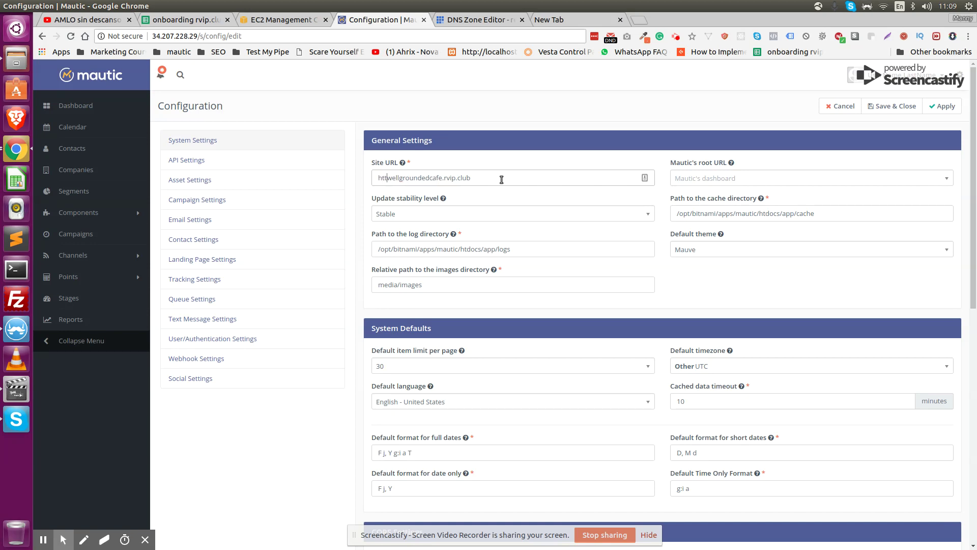
pyautogui.write('://')
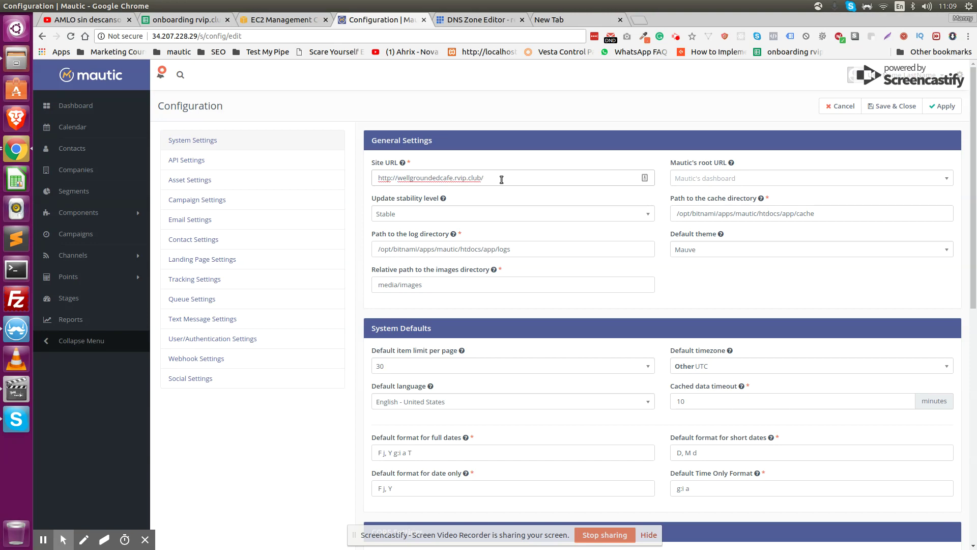
pyautogui.click(501, 179)
pyautogui.click(947, 109)
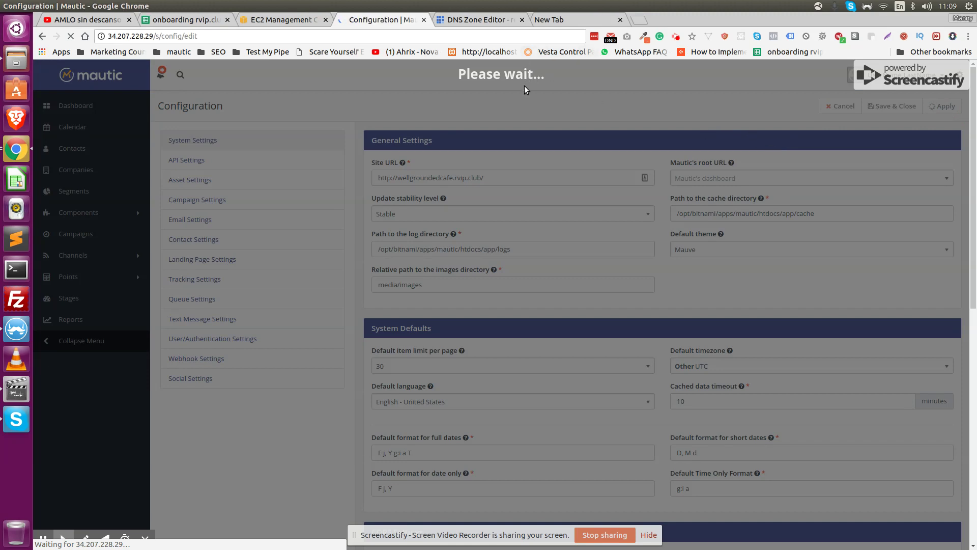
# Step: Review Bluehost's note that DNS changes can take up to 4 hours, then return to Mautic
pyautogui.click(471, 21)
pyautogui.scroll(4, 389, 253)
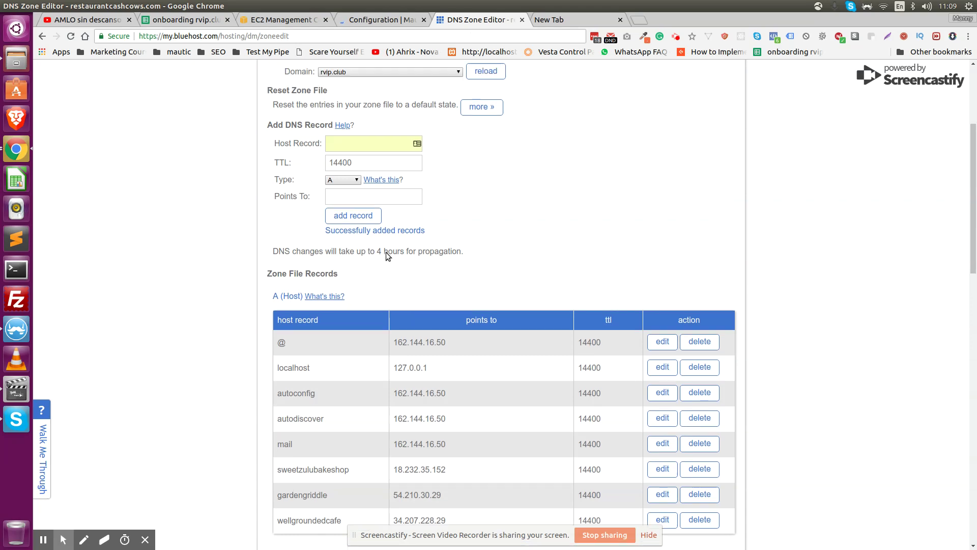
pyautogui.scroll(-3, 180, 265)
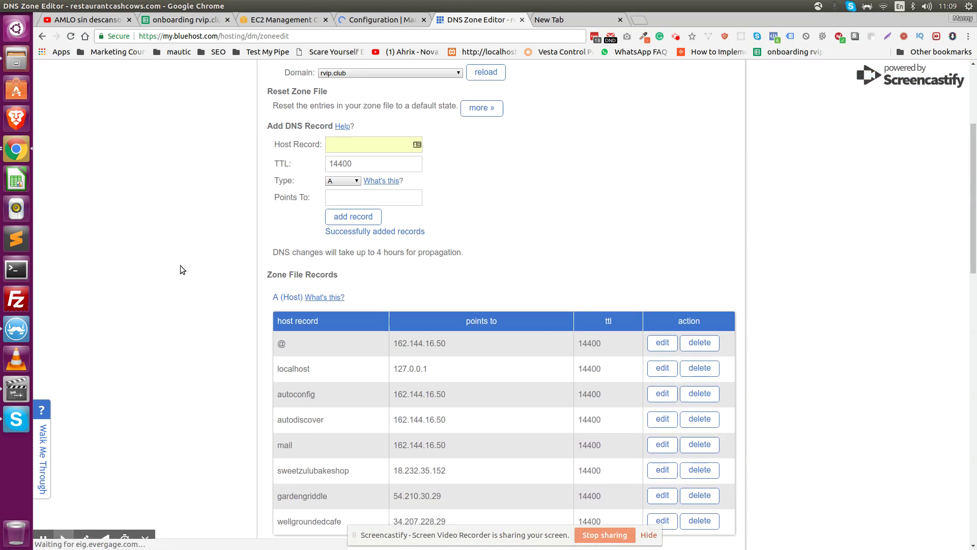
pyautogui.moveTo(409, 249); pyautogui.dragTo(447, 249)
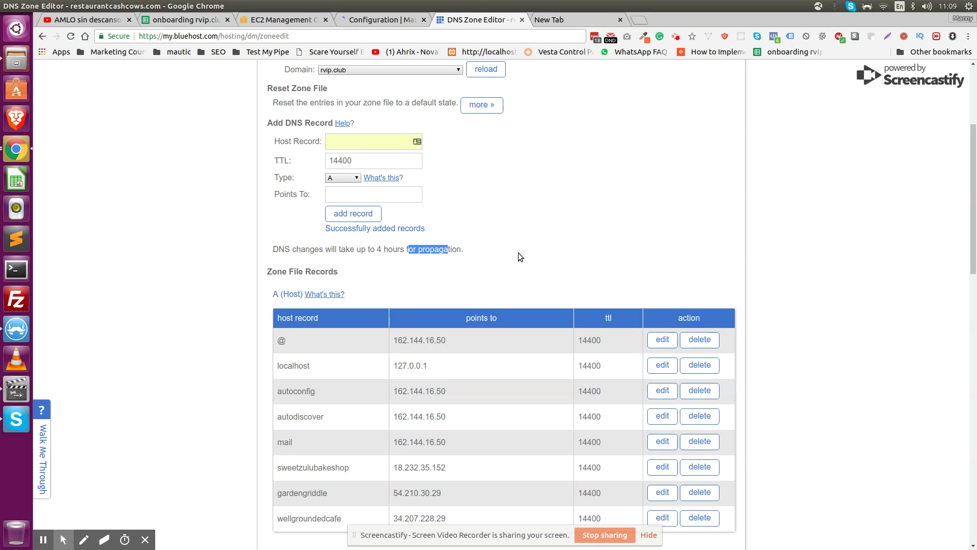
pyautogui.click(510, 217)
pyautogui.scroll(3, 470, 239)
pyautogui.click(386, 21)
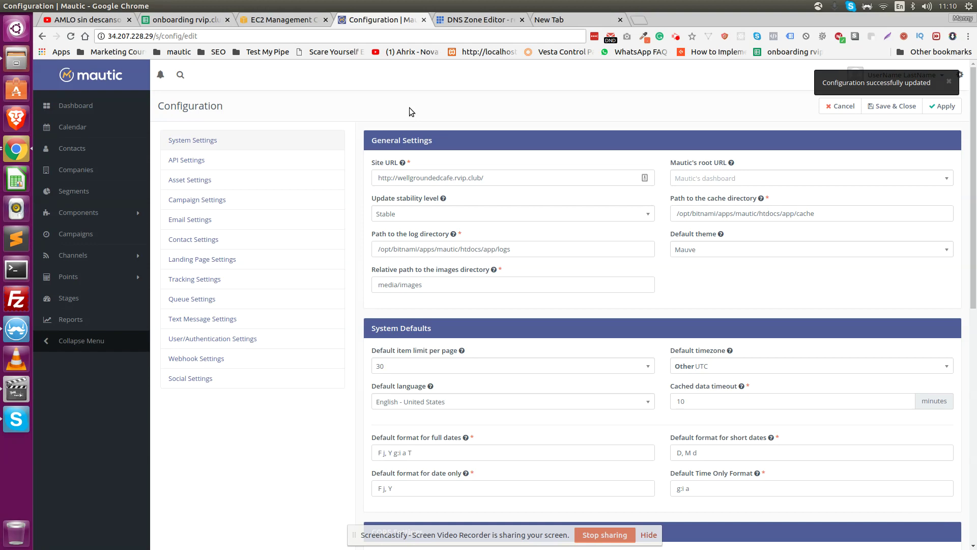
# Step: Load wellgroundedcafe.rvip.club in the extra tab, glancing at Mautic's configuration while it waits
pyautogui.click(549, 20)
pyautogui.click(291, 35)
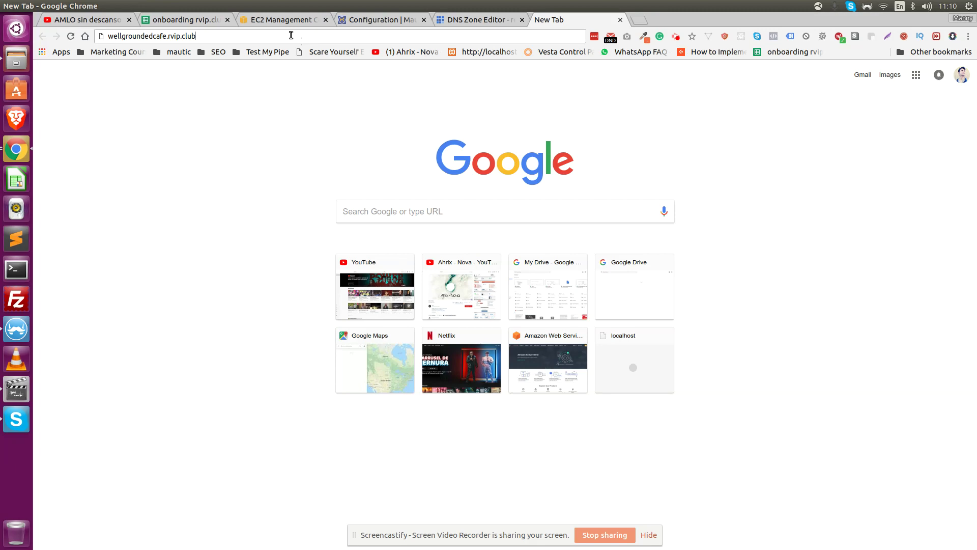
pyautogui.press('Return')
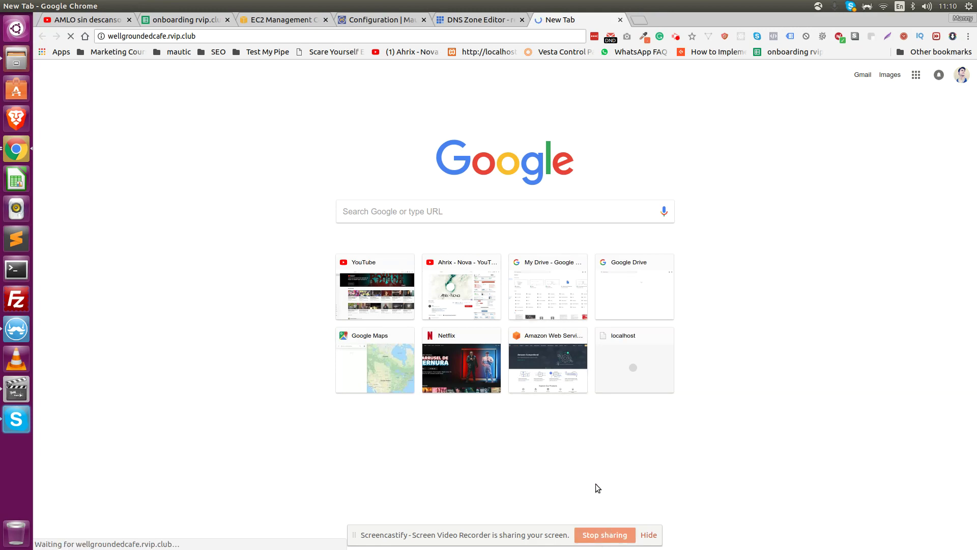
pyautogui.hotkey('ctrl', 'shift', 'Tab')
pyautogui.hotkey('ctrl', 'shift', 'Tab')
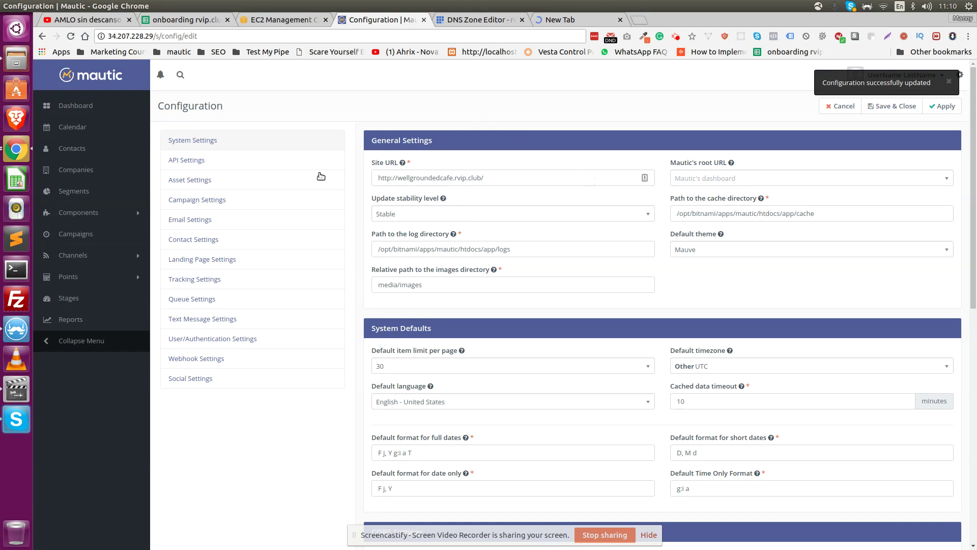
pyautogui.hotkey('ctrl', 'Tab')
pyautogui.hotkey('ctrl', 'Tab')
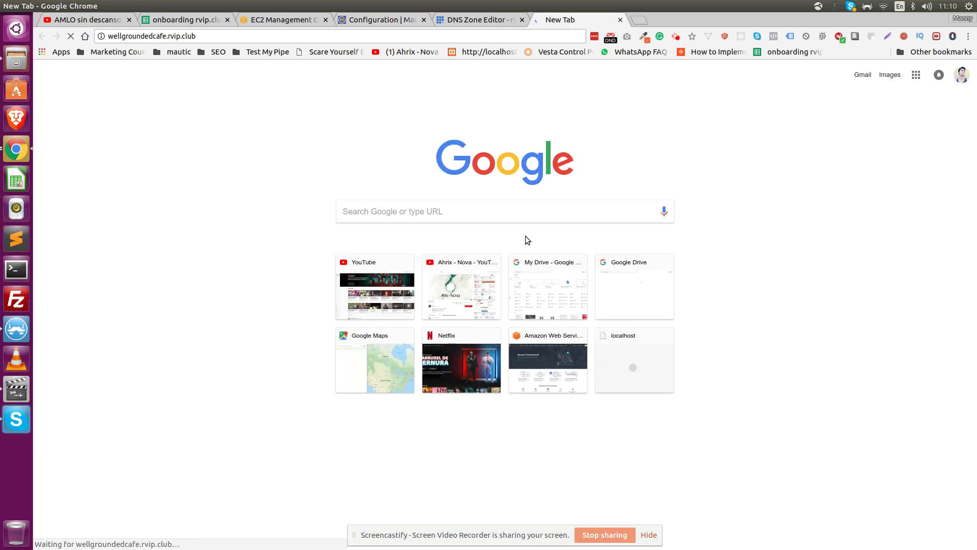